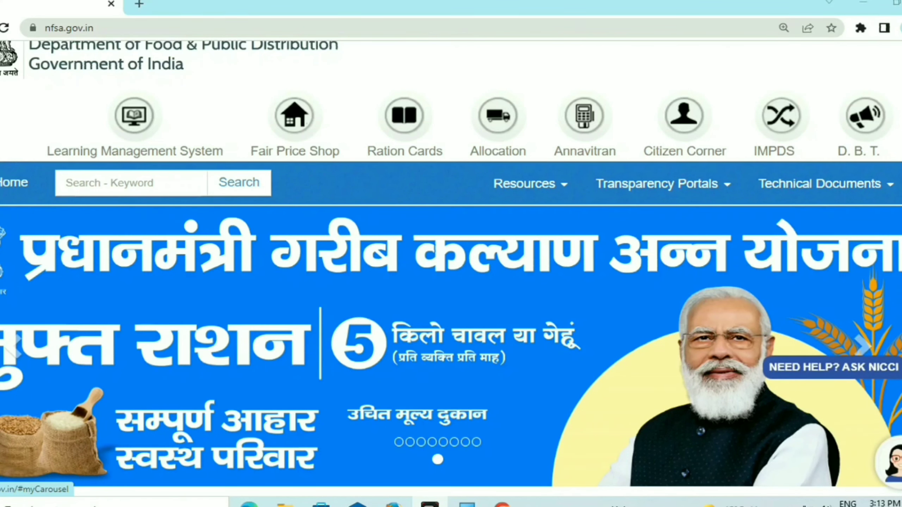
Reset the page zoom to its default and open the portal's public login page
{"action": "scroll", "coordinate": [451, 329], "scroll_direction": "up", "scroll_amount": 2}
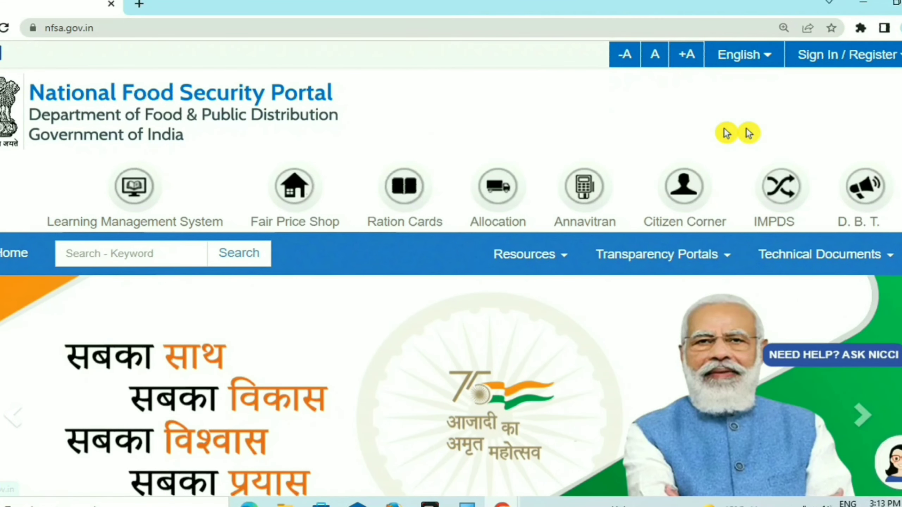
{"action": "scroll", "coordinate": [451, 269], "scroll_direction": "down", "scroll_amount": 1}
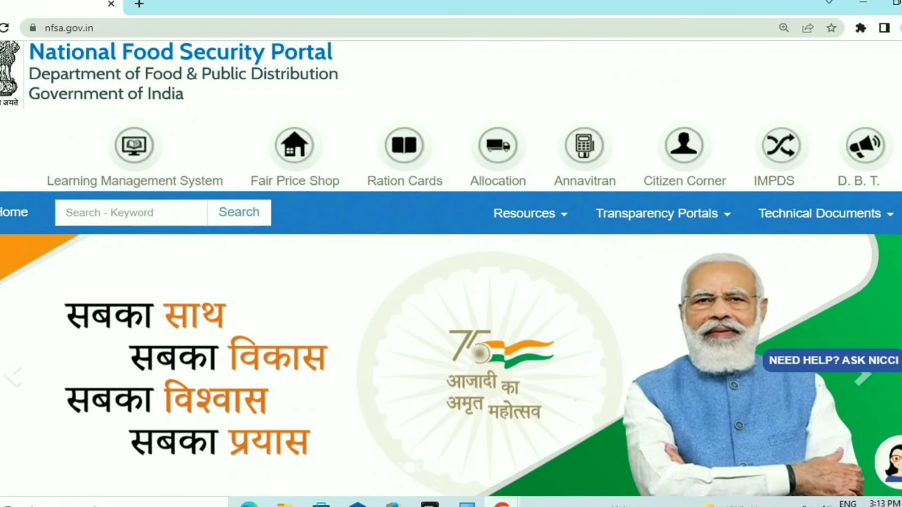
{"action": "scroll", "coordinate": [451, 269], "scroll_direction": "up", "scroll_amount": 1}
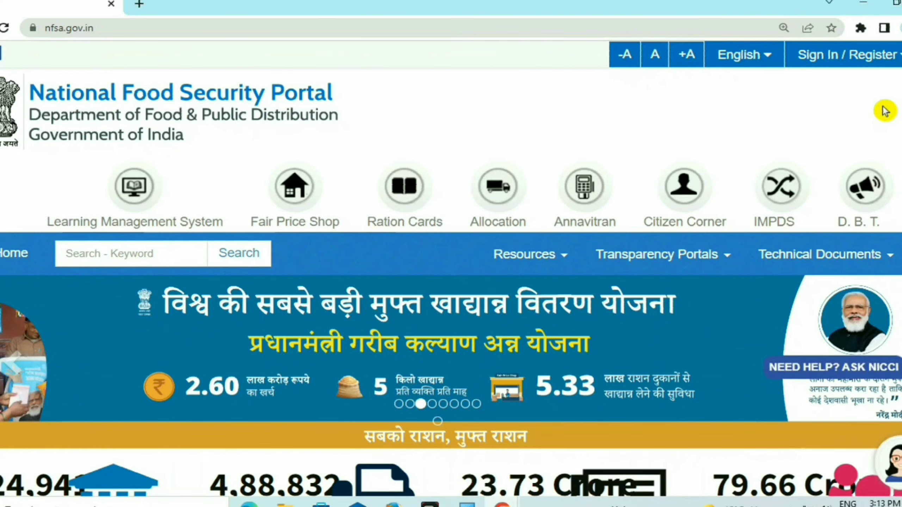
{"action": "key", "text": "ctrl+0"}
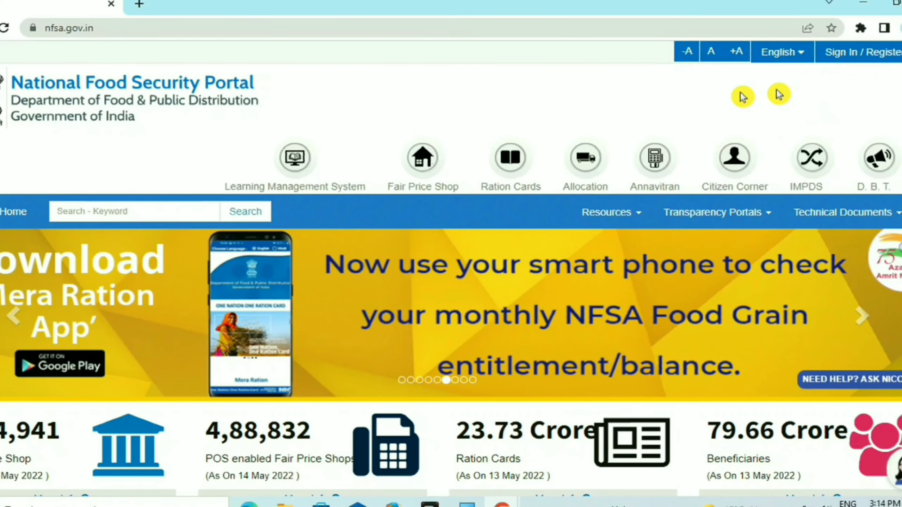
{"action": "left_click", "coordinate": [831, 60]}
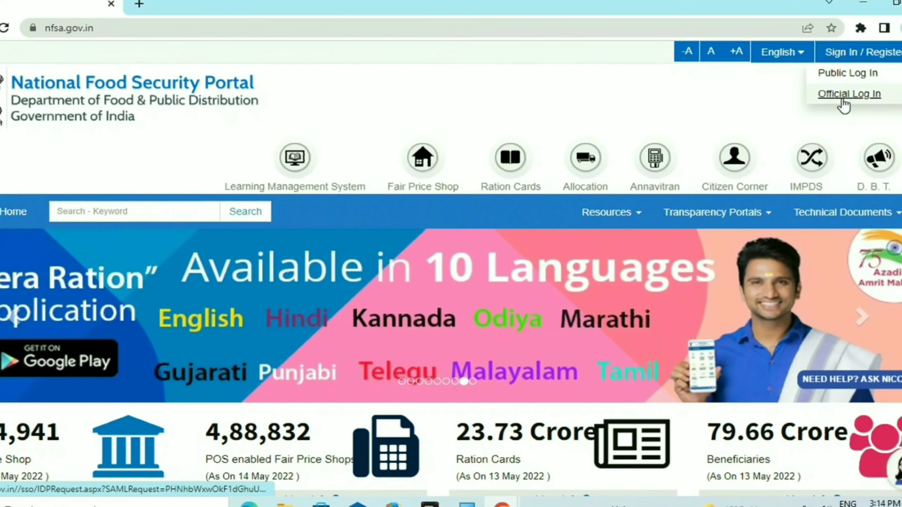
{"action": "left_click", "coordinate": [853, 81]}
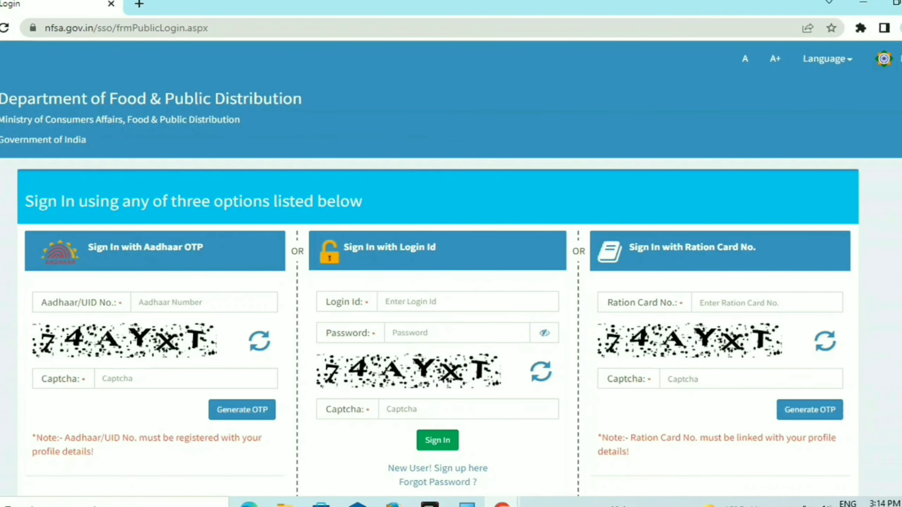
Open the new user sign-up form from the login ID sign-in option
{"action": "scroll", "coordinate": [451, 267], "scroll_direction": "down", "scroll_amount": 1}
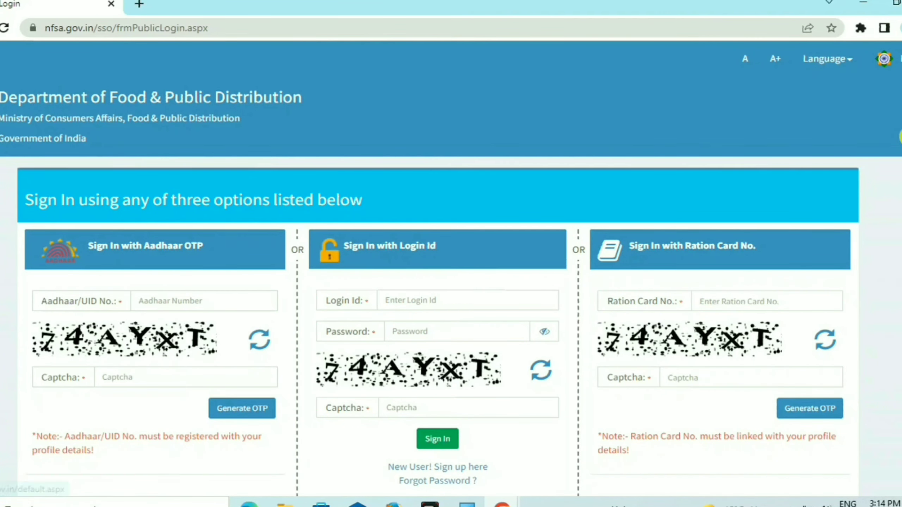
{"action": "scroll", "coordinate": [451, 284], "scroll_direction": "down", "scroll_amount": 3}
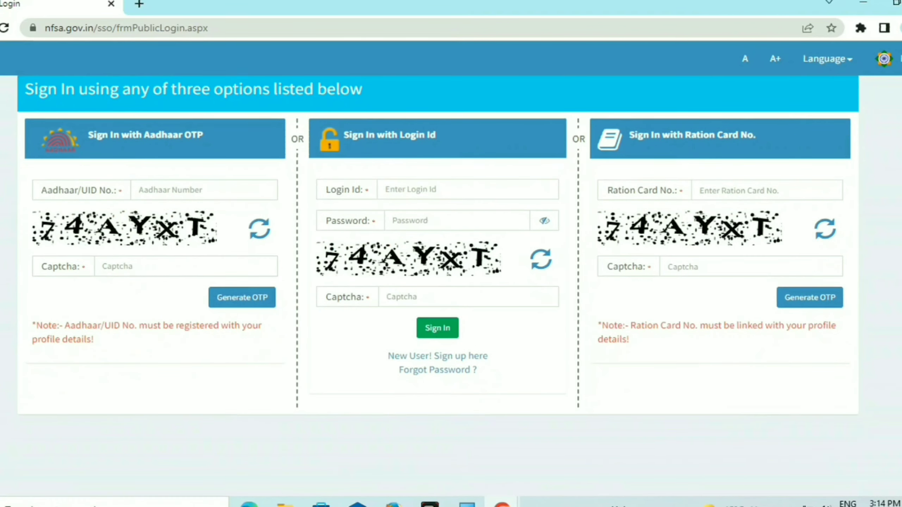
{"action": "scroll", "coordinate": [880, 215], "scroll_direction": "up", "scroll_amount": 1}
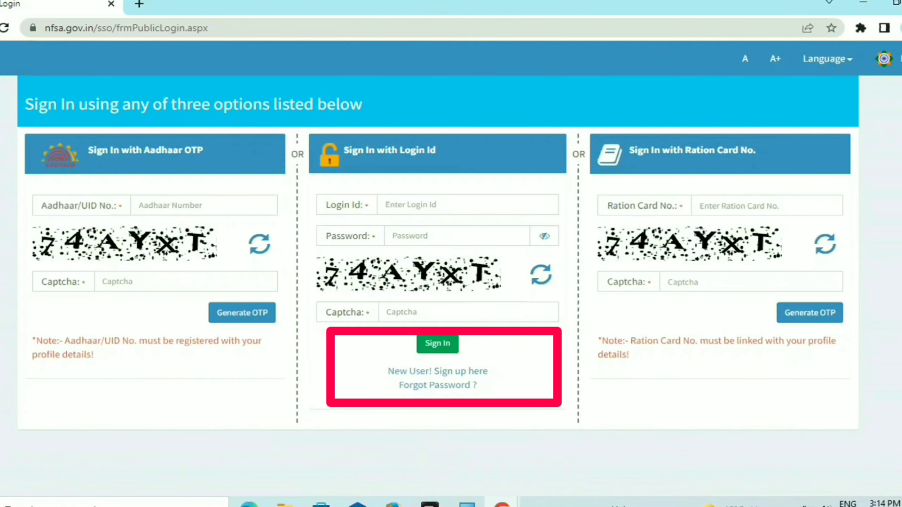
{"action": "left_click", "coordinate": [419, 377]}
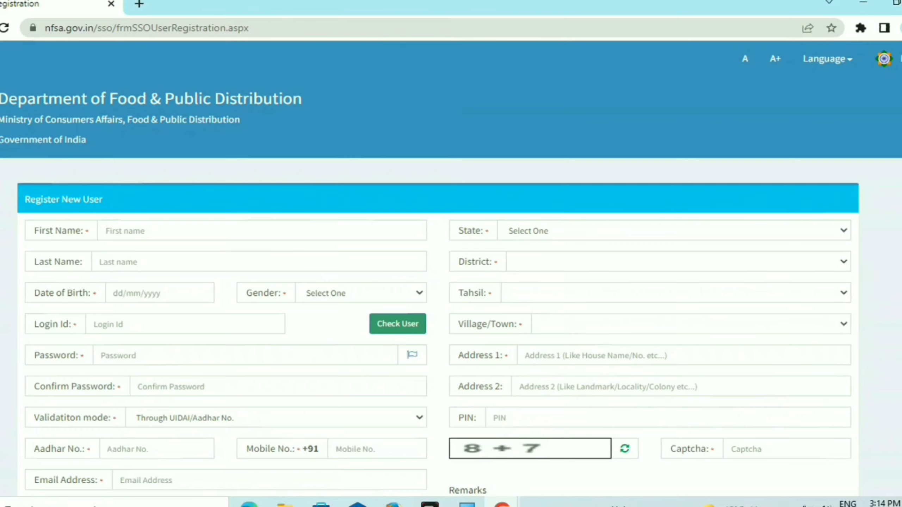
Review the Gender and Validation mode choices in the new user registration form
{"action": "scroll", "coordinate": [451, 291], "scroll_direction": "down", "scroll_amount": 3}
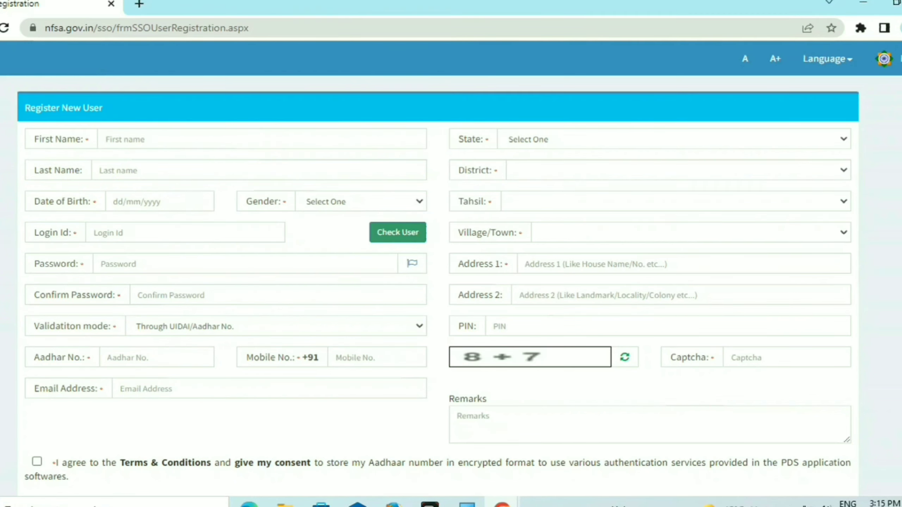
{"action": "left_click", "coordinate": [385, 205]}
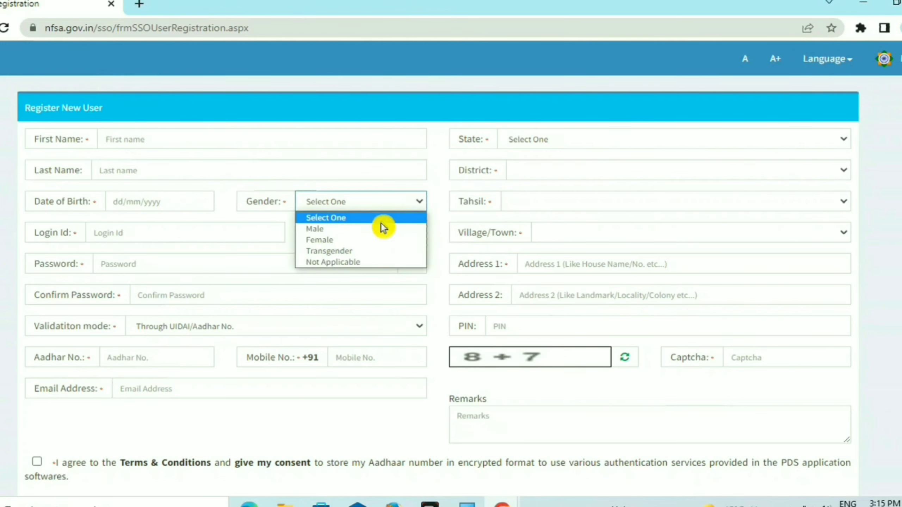
{"action": "left_click", "coordinate": [348, 219]}
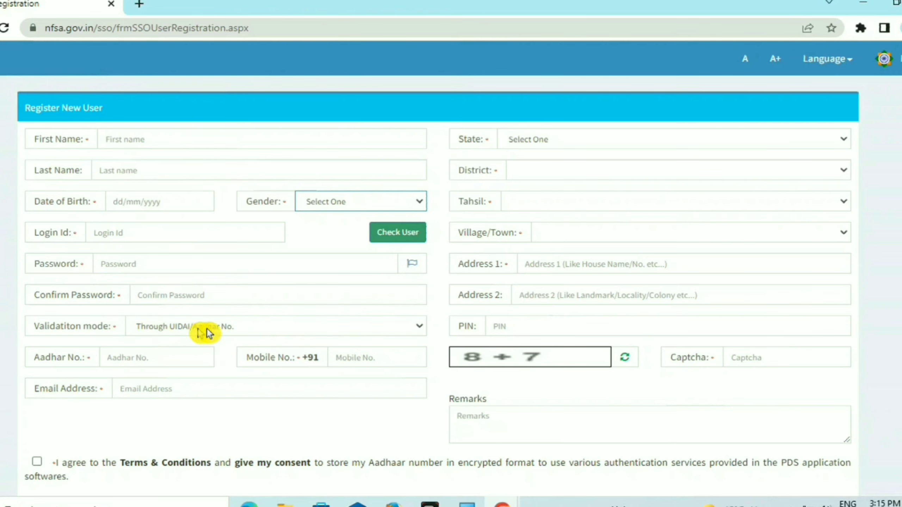
{"action": "left_click", "coordinate": [231, 334]}
{"action": "left_click", "coordinate": [222, 341]}
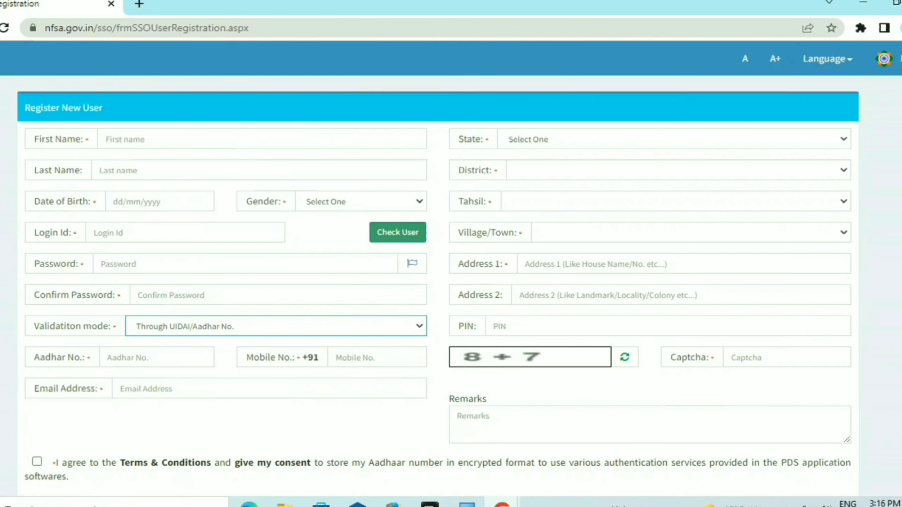
Set the state to Uttar Pradesh and the district to BALLIA in the registration form
{"action": "left_click", "coordinate": [626, 140]}
{"action": "left_click_drag", "start_coordinate": [857, 208], "coordinate": [854, 352]}
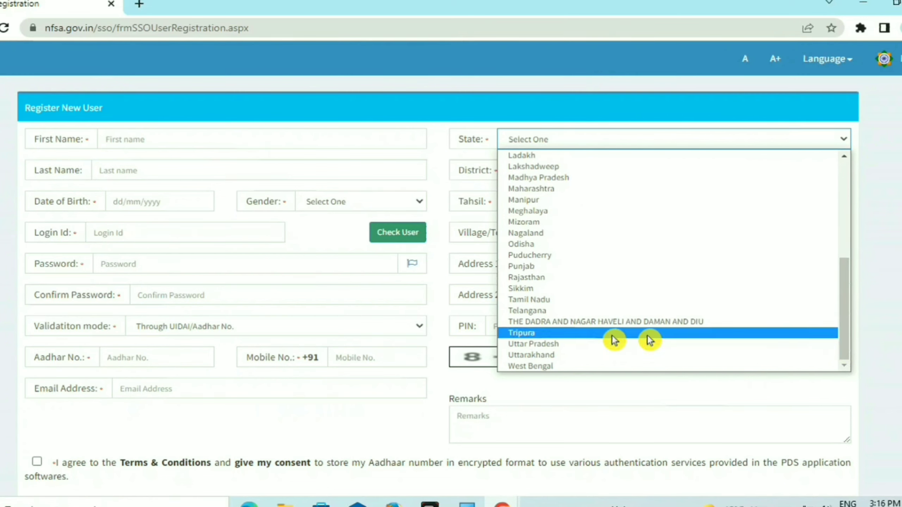
{"action": "left_click", "coordinate": [525, 345]}
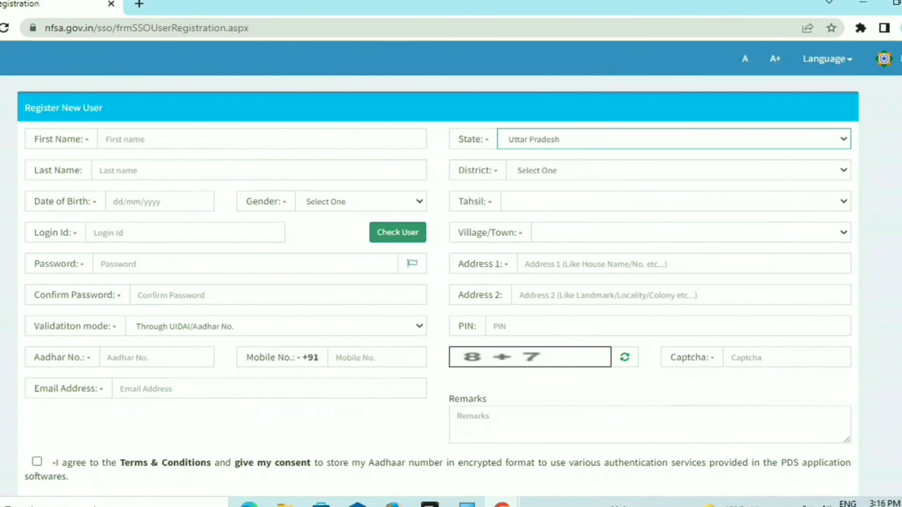
{"action": "left_click", "coordinate": [608, 180]}
{"action": "left_click", "coordinate": [636, 182]}
{"action": "left_click", "coordinate": [649, 173]}
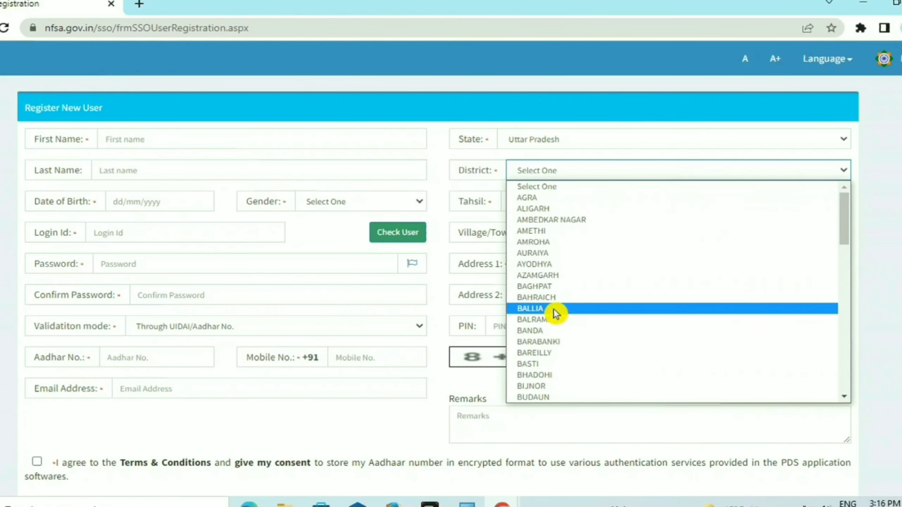
{"action": "left_click", "coordinate": [559, 309]}
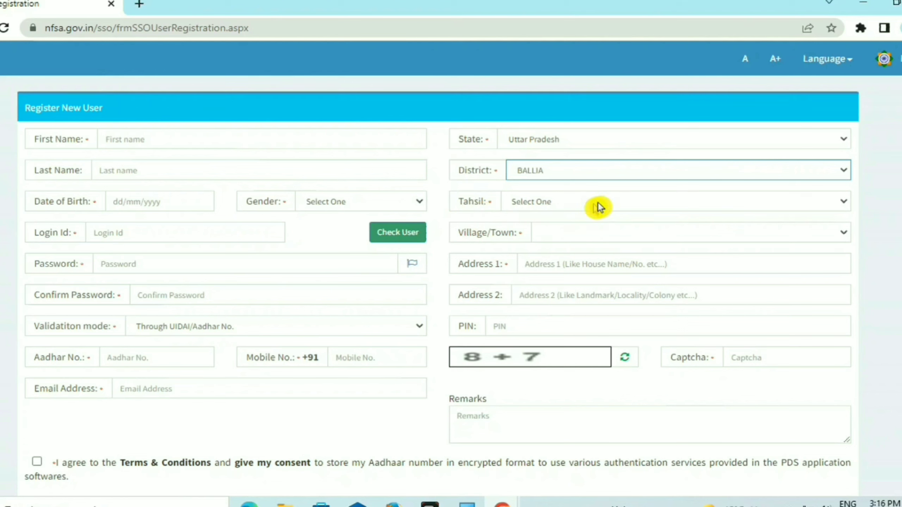
Set the tahsil to Sikanderpur and the village/town to Araji Kariyapar
{"action": "left_click", "coordinate": [632, 203]}
{"action": "left_click", "coordinate": [554, 240]}
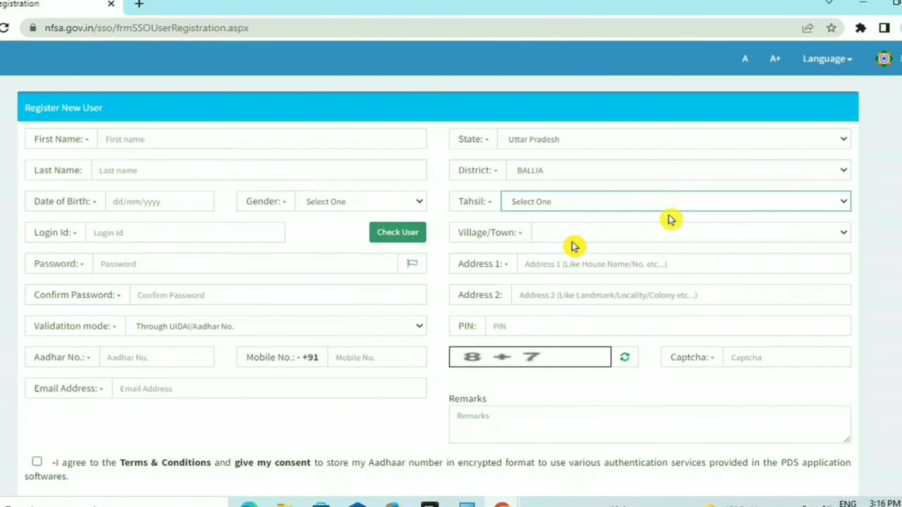
{"action": "left_click", "coordinate": [613, 236]}
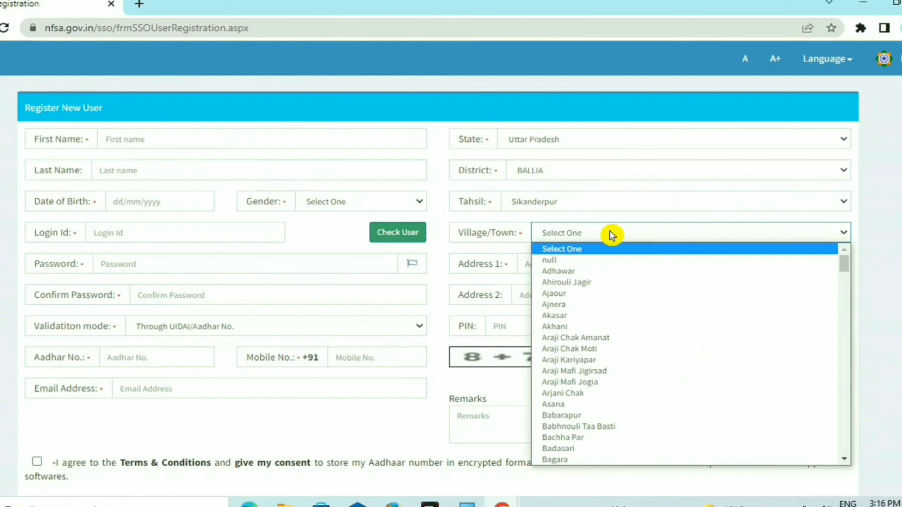
{"action": "left_click", "coordinate": [571, 362]}
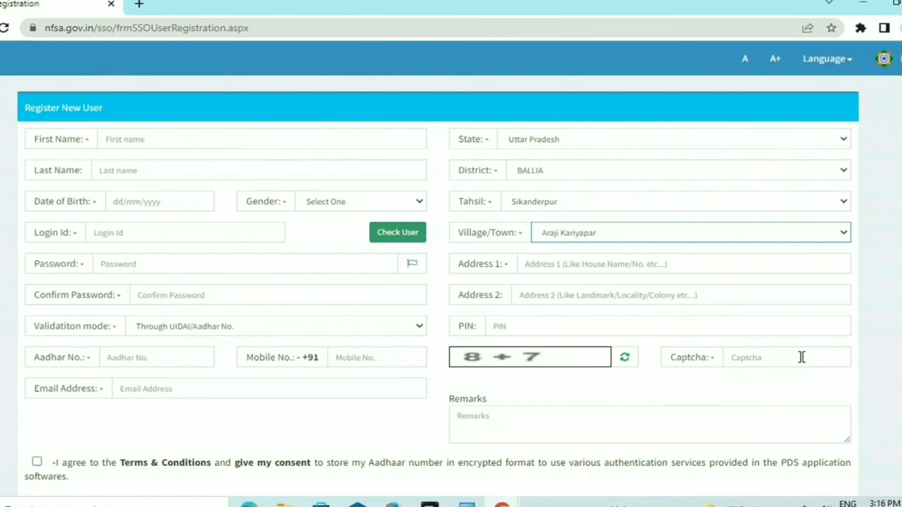
Submit the registration form with Demo as the remark and both the terms consent and the truthfulness declaration accepted
{"action": "scroll", "coordinate": [583, 262], "scroll_direction": "down", "scroll_amount": 5}
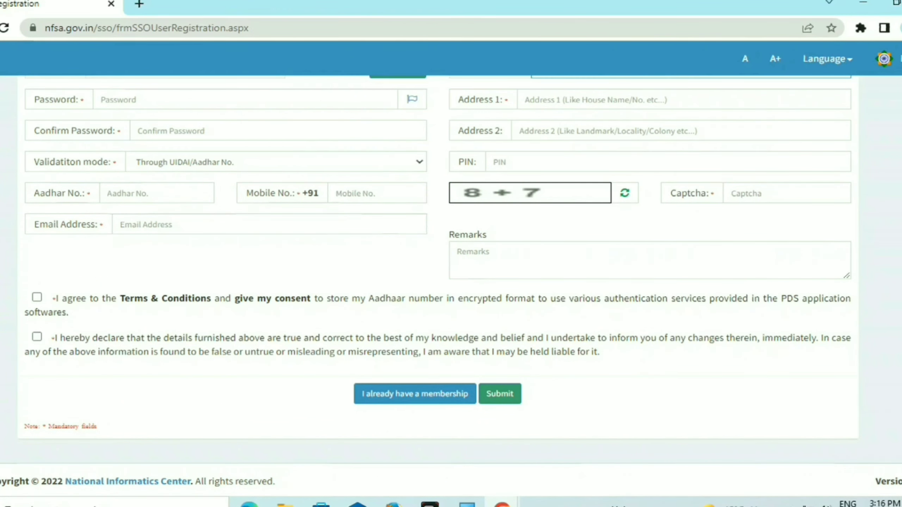
{"action": "type", "text": "Demo"}
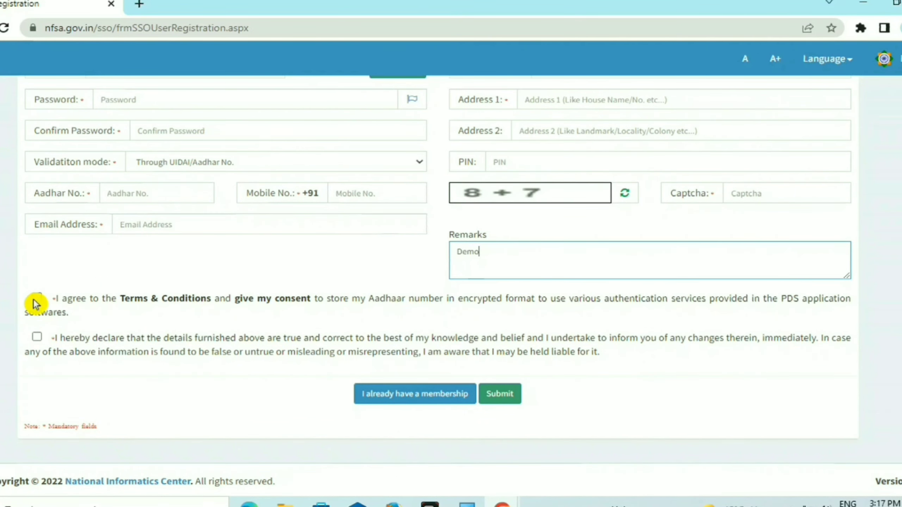
{"action": "left_click", "coordinate": [36, 298]}
{"action": "left_click", "coordinate": [37, 298]}
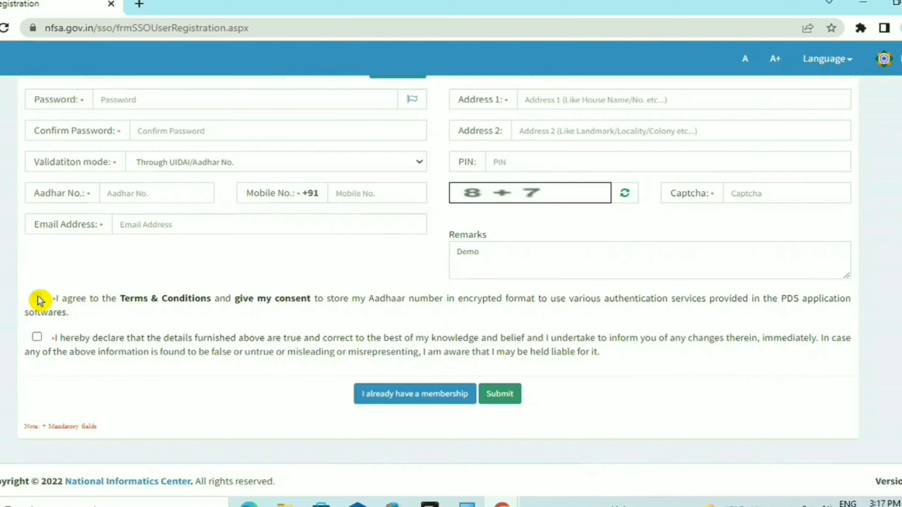
{"action": "left_click", "coordinate": [37, 338]}
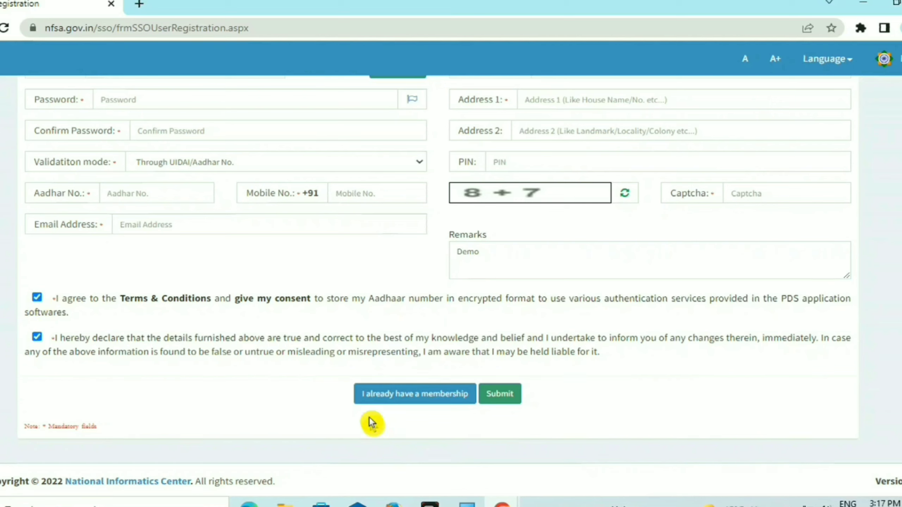
{"action": "left_click", "coordinate": [501, 394]}
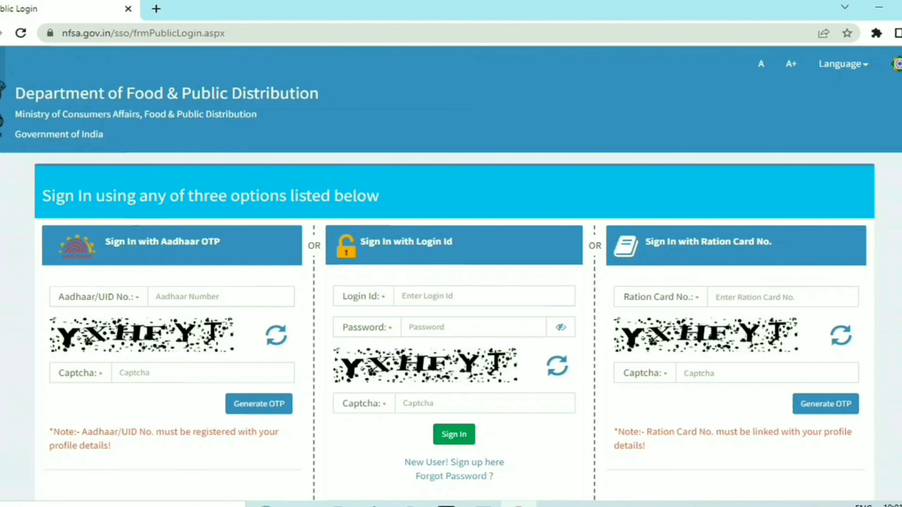
Expand the Ration Cards of Others options on the AAHAR Beneficiary Home page
{"action": "scroll", "coordinate": [846, 256], "scroll_direction": "down", "scroll_amount": 3}
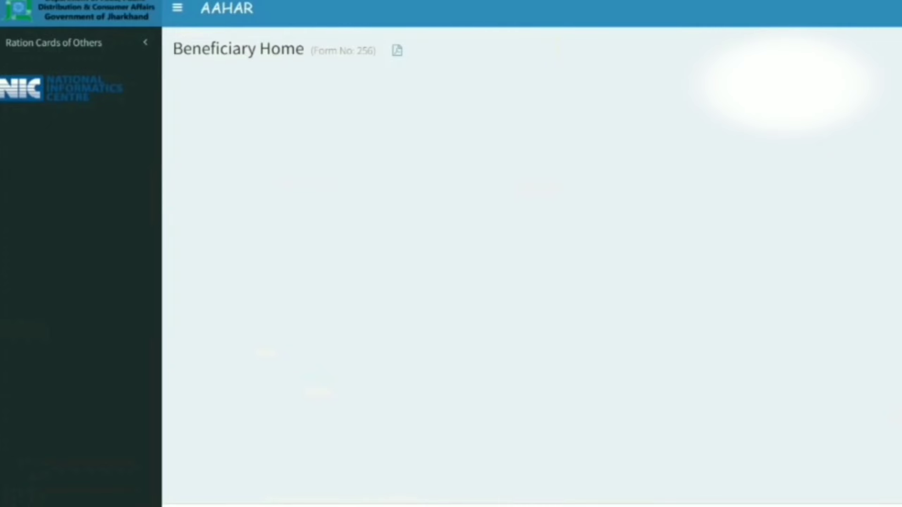
{"action": "left_click", "coordinate": [97, 43]}
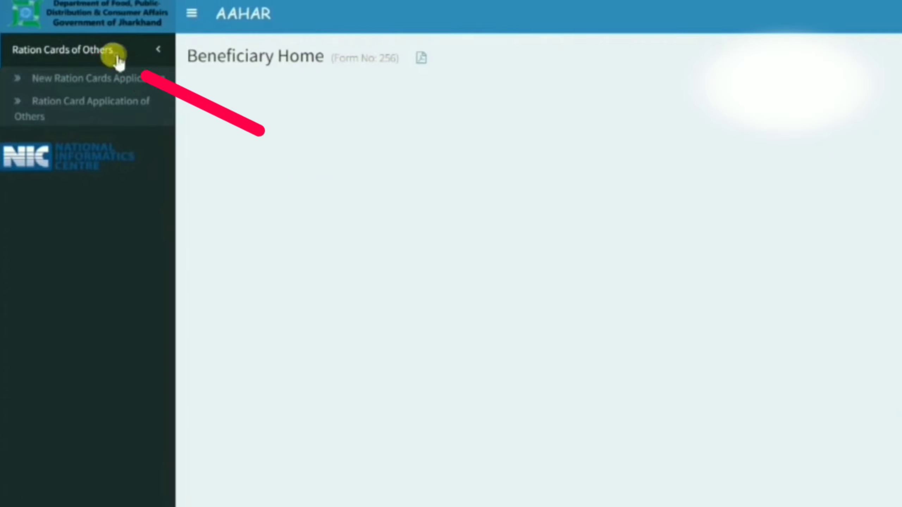